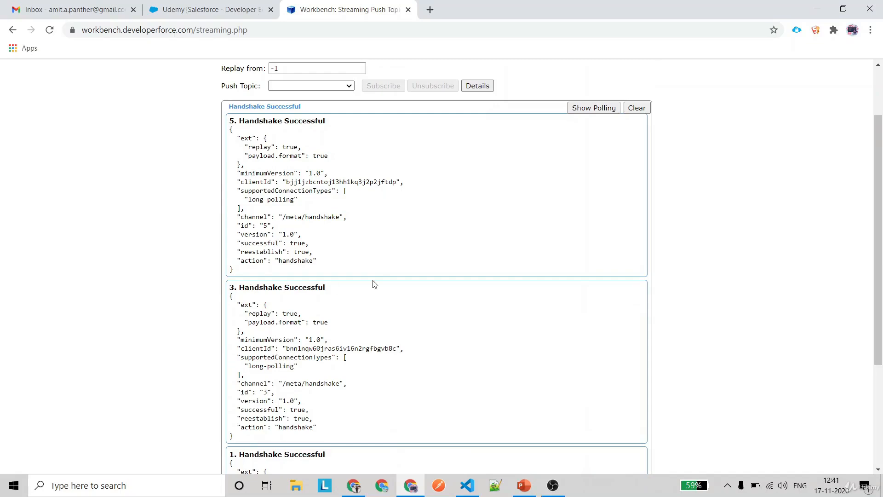
# Scroll through the log's handshake and Connection Established messages
pyautogui.scroll(-2, 370, 341)
pyautogui.scroll(1, 390, 222)
pyautogui.scroll(3, 392, 225)
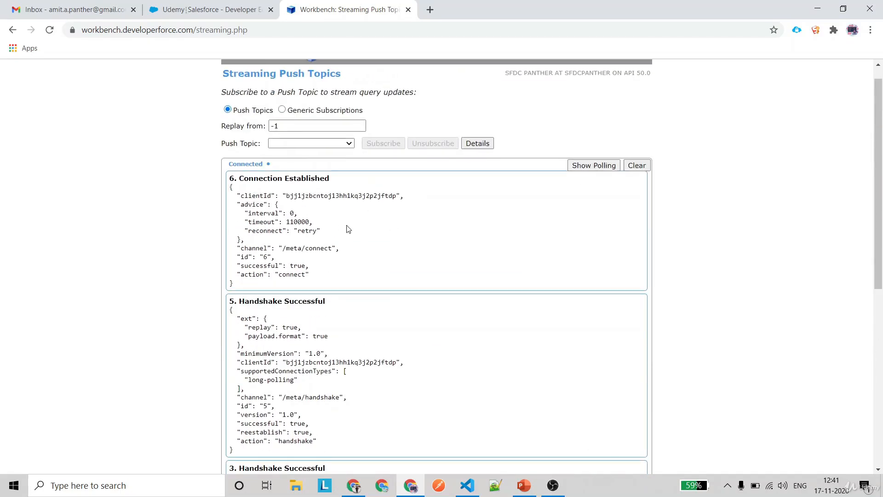
pyautogui.scroll(-3, 358, 254)
pyautogui.scroll(4, 401, 301)
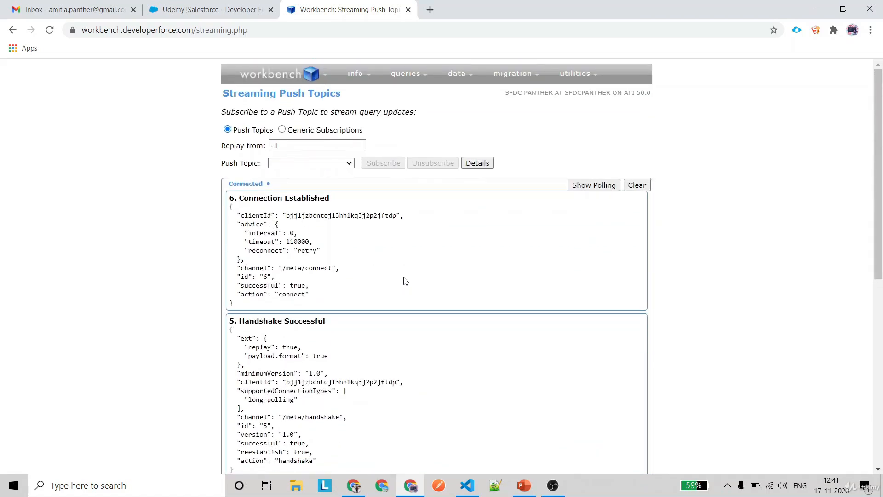
# Clear the message log and start a new push topic via --Create New--
pyautogui.click(637, 185)
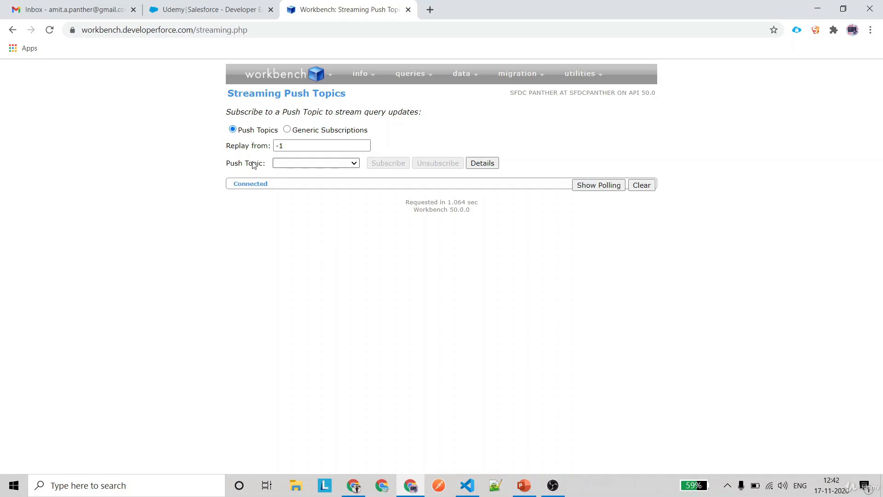
pyautogui.click(307, 163)
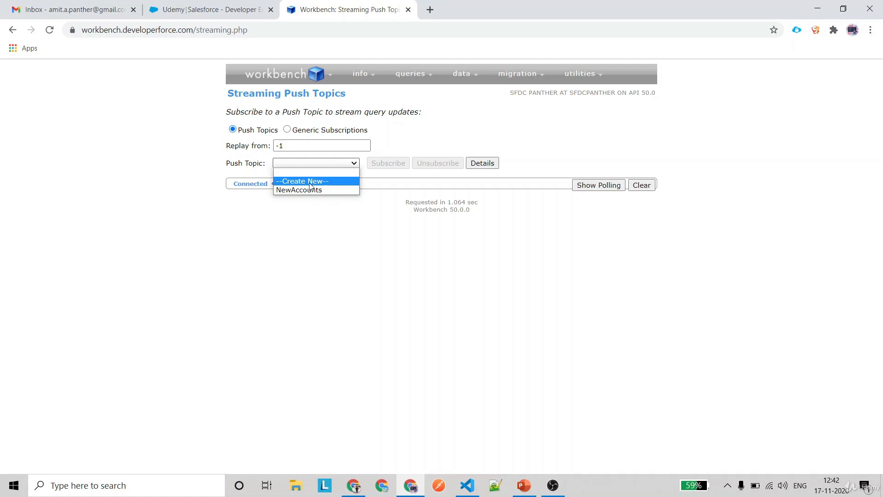
pyautogui.click(310, 181)
pyautogui.click(315, 188)
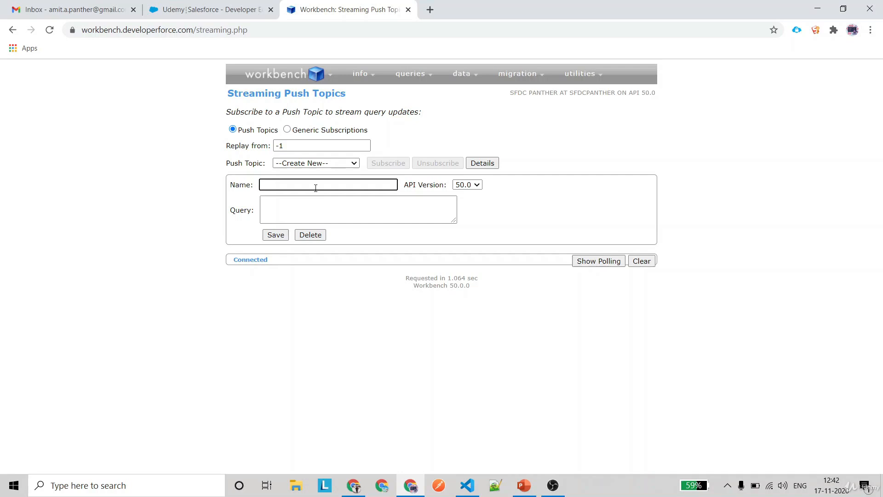
# Enter push topic name NewContacts with query Select Id, Name From Contact Where AccountId != null
pyautogui.write('NewContacts')
pyautogui.click(323, 211)
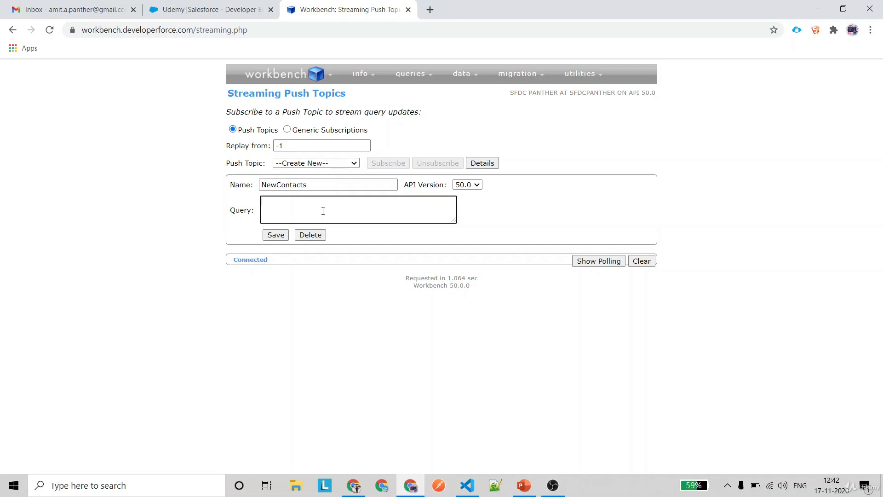
pyautogui.write('Select Id, Name From Contact Where AccountId')
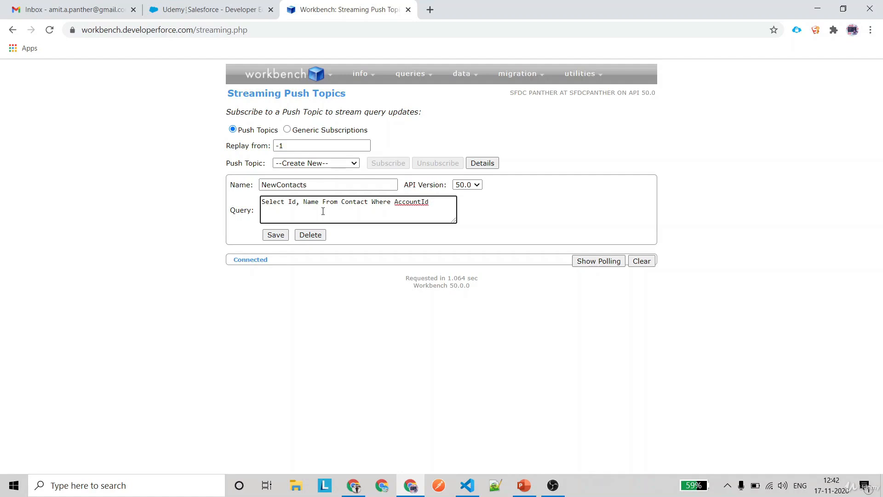
pyautogui.write(' != null')
pyautogui.hotkey('ctrl', 'a')
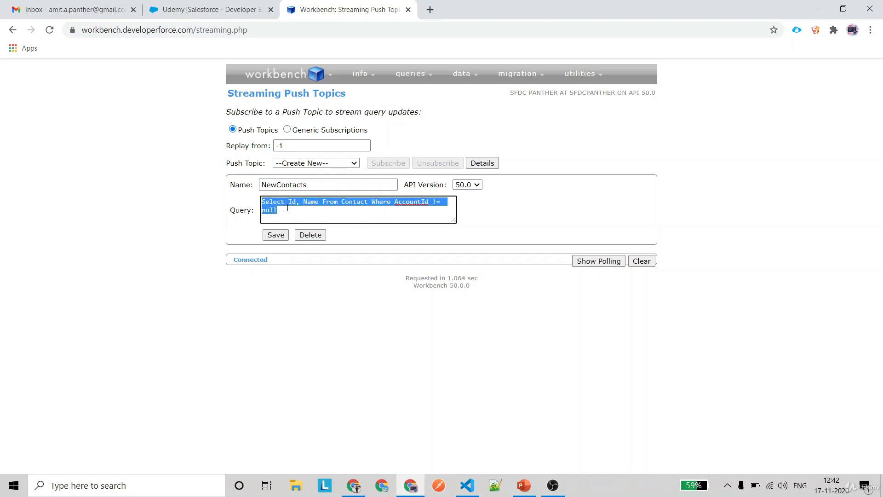
pyautogui.click(289, 208)
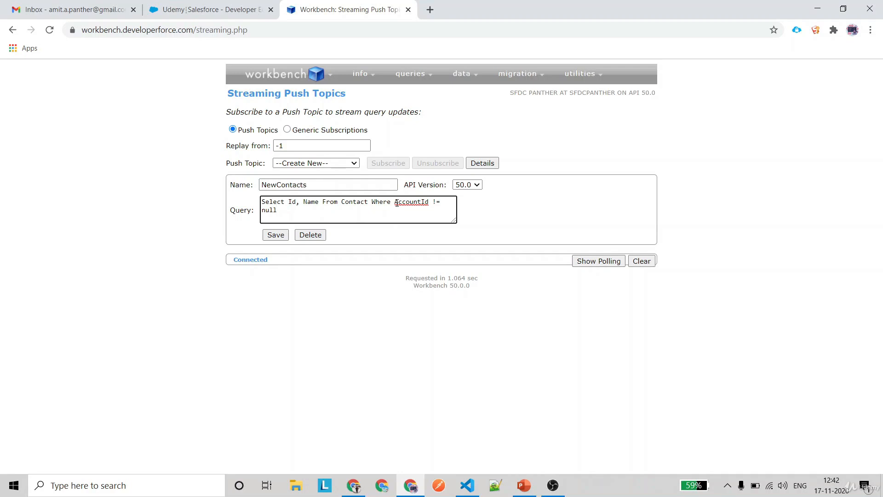
pyautogui.moveTo(397, 203); pyautogui.dragTo(430, 203)
# Save the NewContacts push topic and check the creation success message
pyautogui.click(275, 236)
pyautogui.moveTo(385, 154); pyautogui.dragTo(516, 161)
pyautogui.click(516, 161)
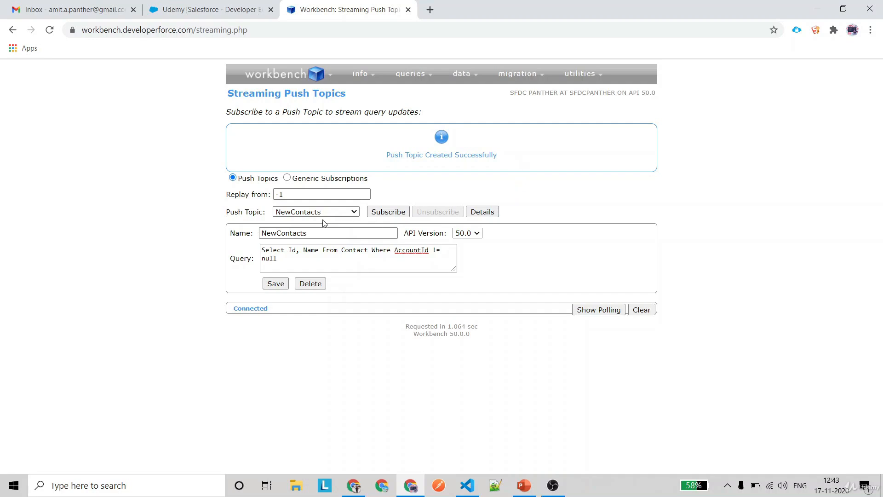
# Subscribe to the NewContacts topic and review the /topic/NewContacts subscription confirmation
pyautogui.click(311, 213)
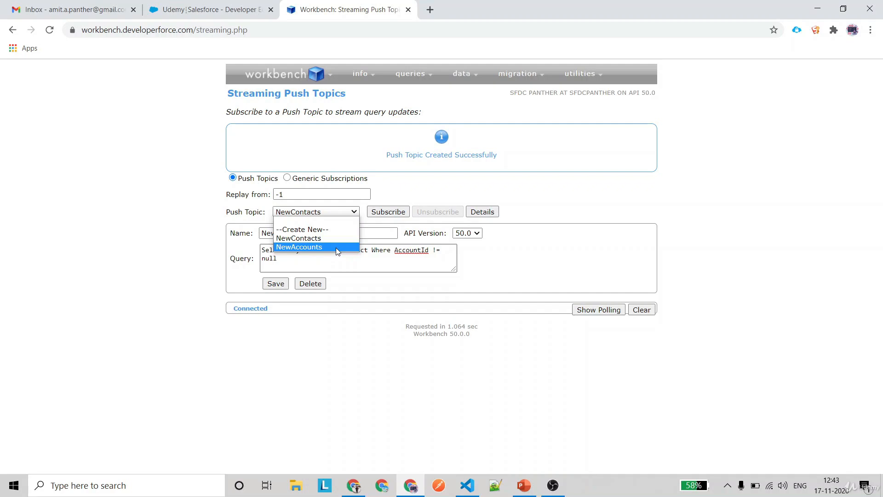
pyautogui.click(313, 241)
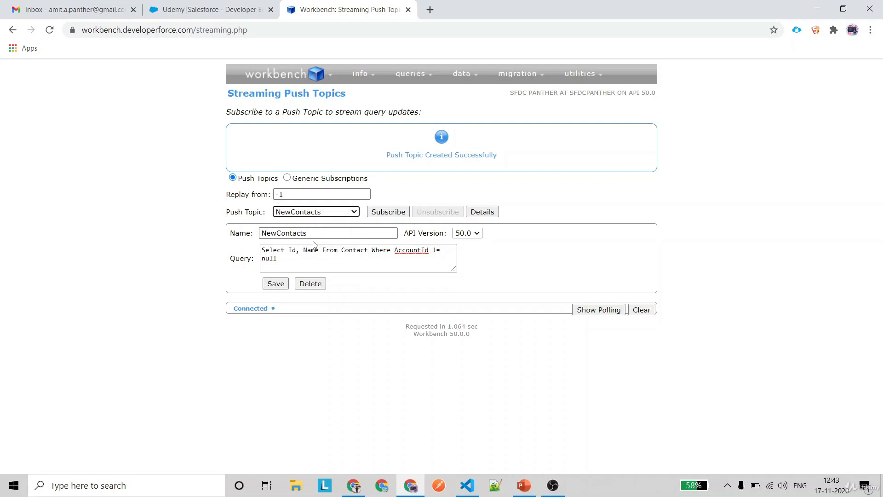
pyautogui.click(386, 213)
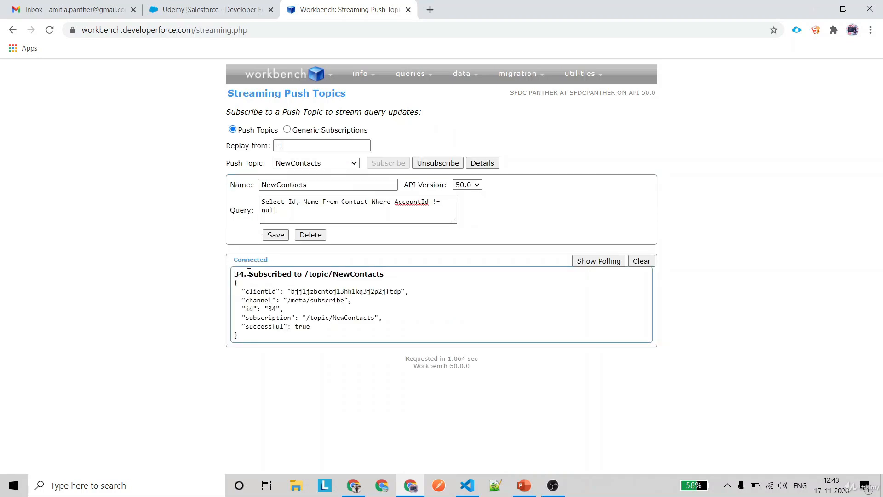
pyautogui.moveTo(249, 272); pyautogui.dragTo(401, 276)
pyautogui.click(411, 264)
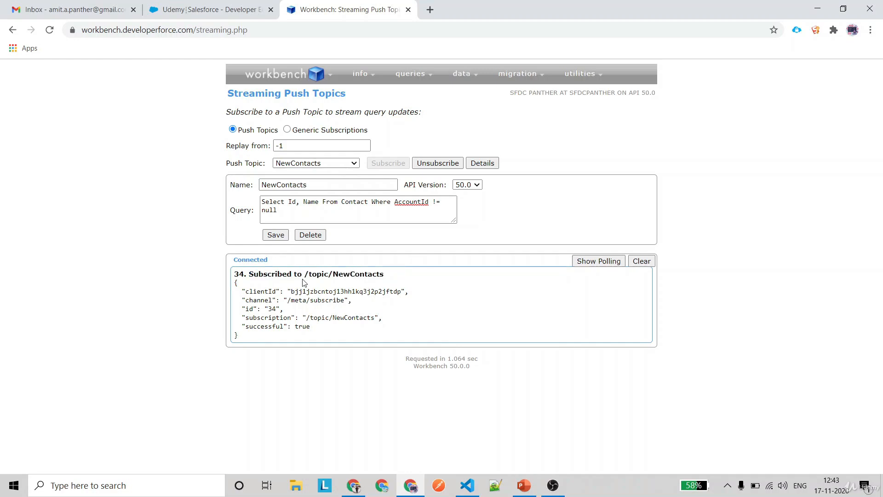
pyautogui.moveTo(306, 274); pyautogui.dragTo(398, 279)
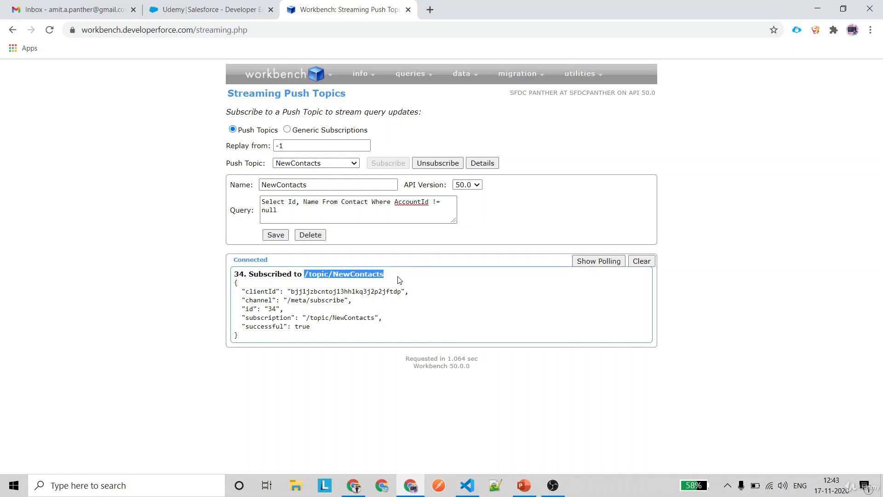
pyautogui.doubleClick(361, 273)
# In Salesforce Classic, save a new contact with only first and last name, no account
pyautogui.click(200, 18)
pyautogui.rightClick(146, 116)
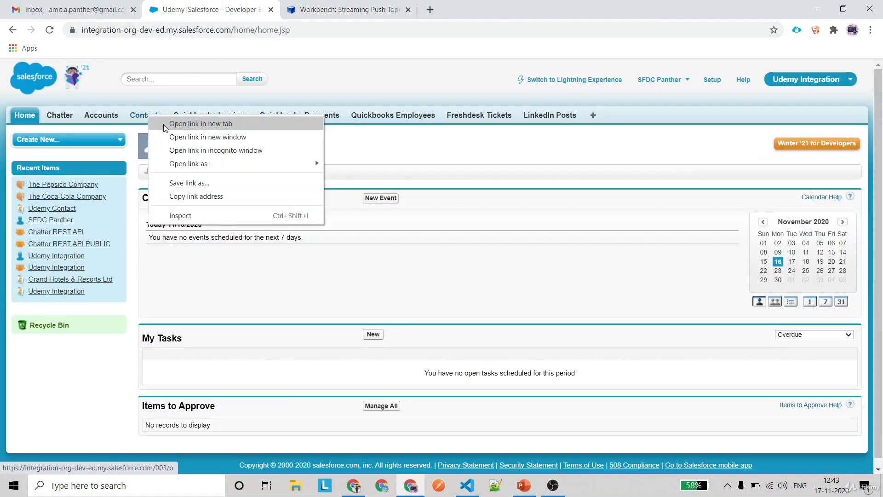
pyautogui.click(164, 125)
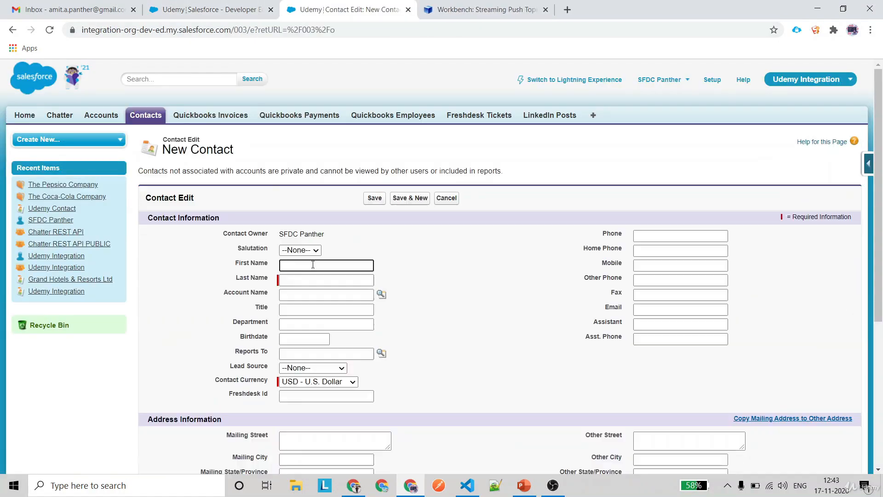
pyautogui.press('Tab')
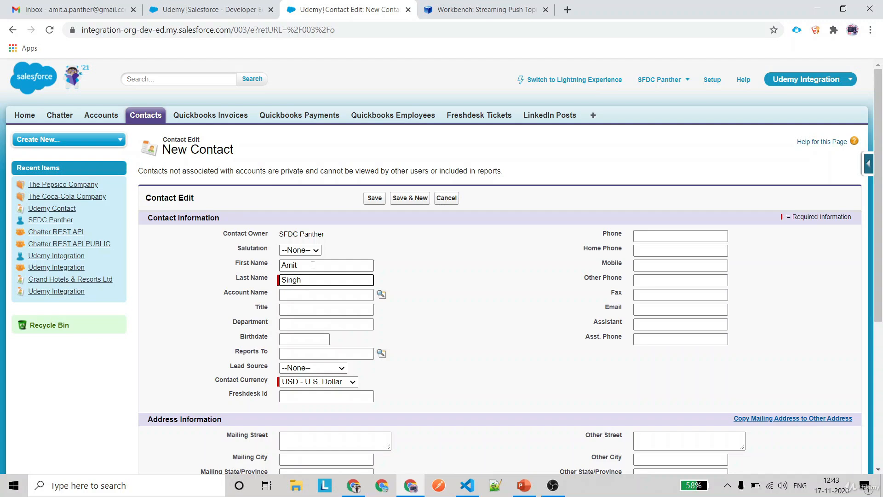
pyautogui.click(374, 199)
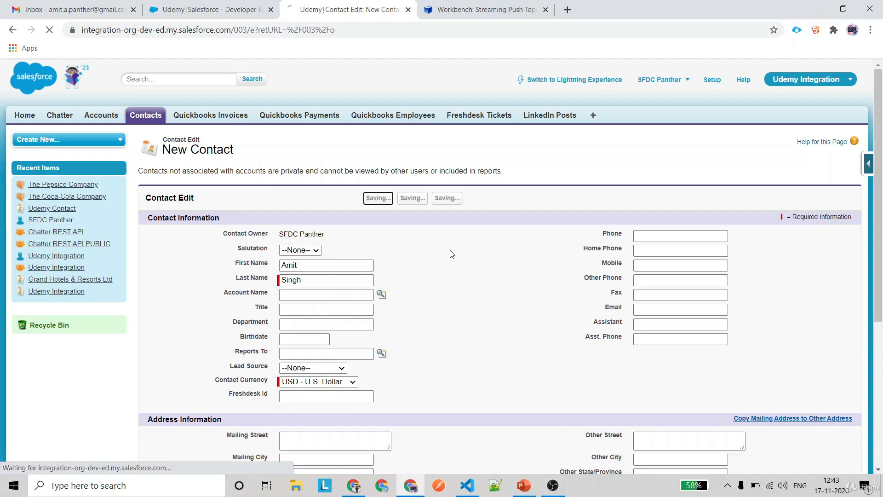
pyautogui.hotkey('ctrl', 'Tab')
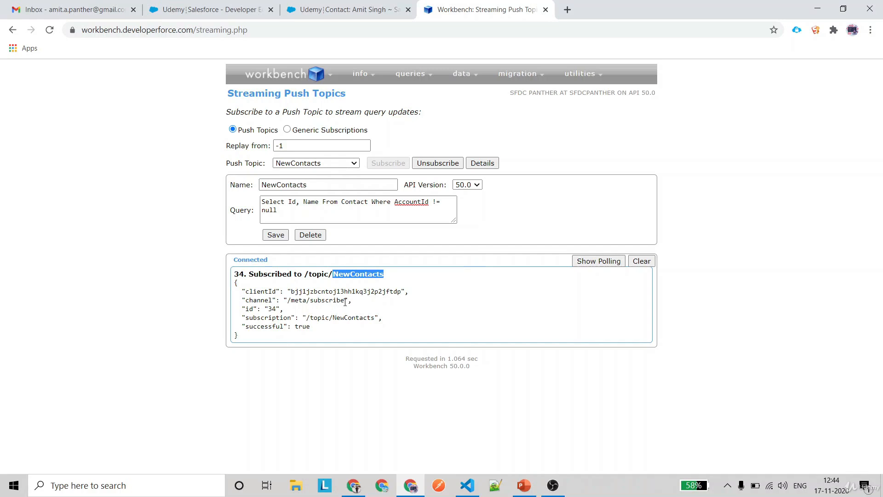
pyautogui.moveTo(244, 339); pyautogui.dragTo(223, 286)
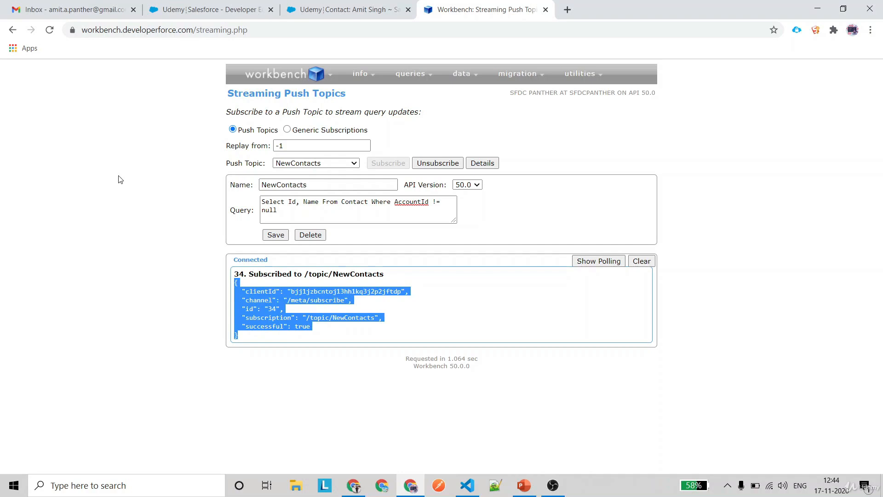
# Save contact NTO Contact under Burlington Textiles Corp of America, then check Workbench's log
pyautogui.click(341, 9)
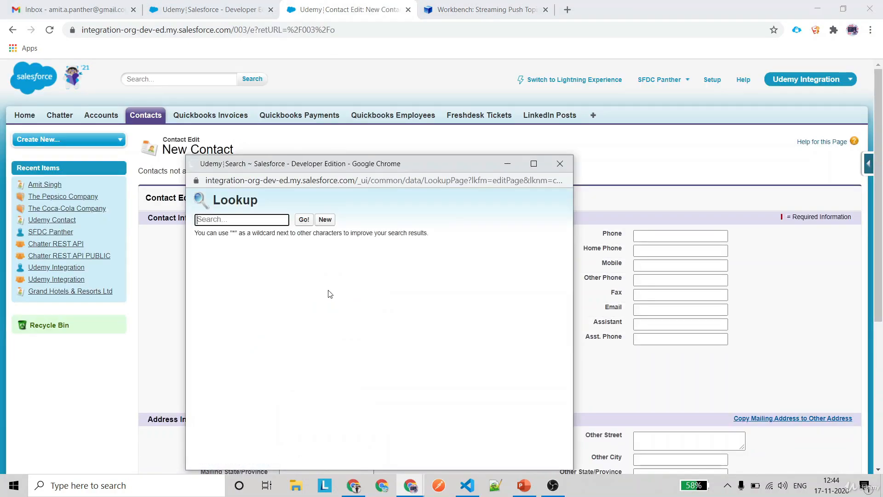
pyautogui.click(290, 300)
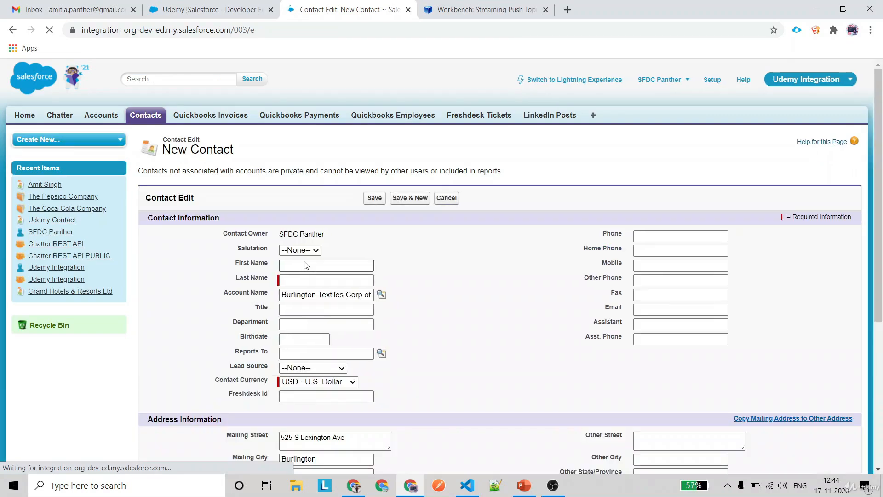
pyautogui.click(315, 267)
pyautogui.write('NTO')
pyautogui.press('Tab')
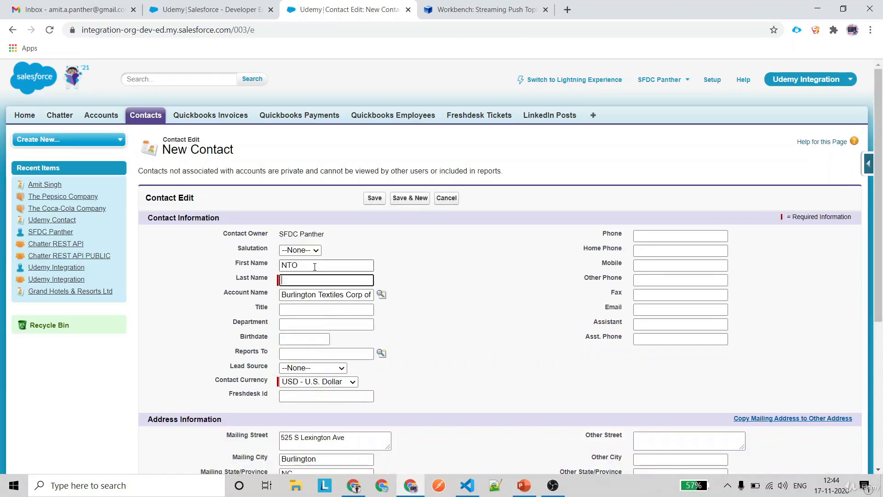
pyautogui.write('Contact')
pyautogui.press('Return')
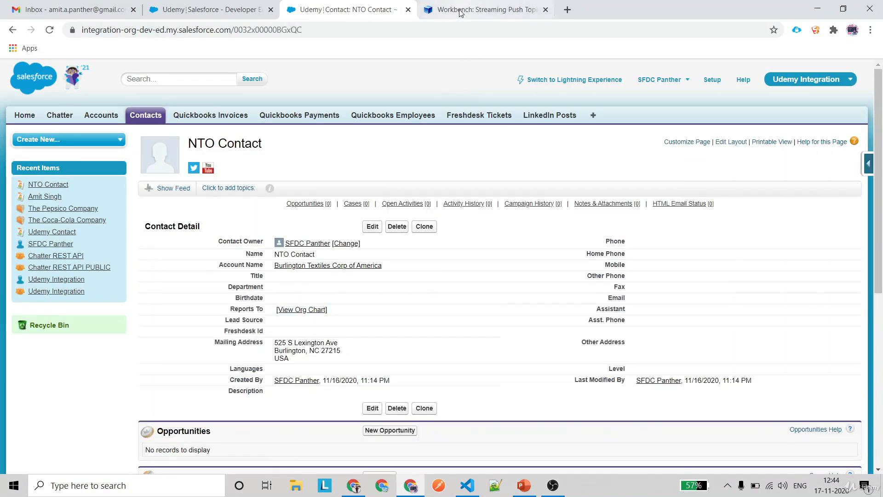
pyautogui.click(483, 9)
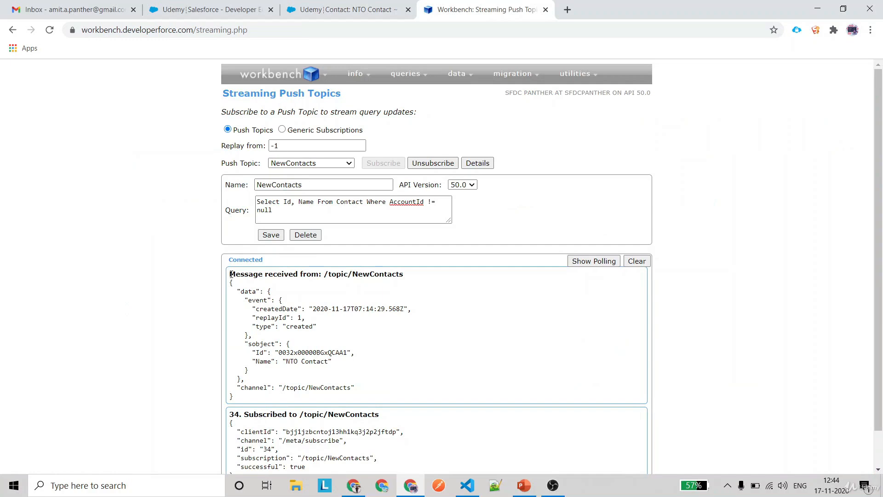
pyautogui.moveTo(230, 274); pyautogui.dragTo(428, 268)
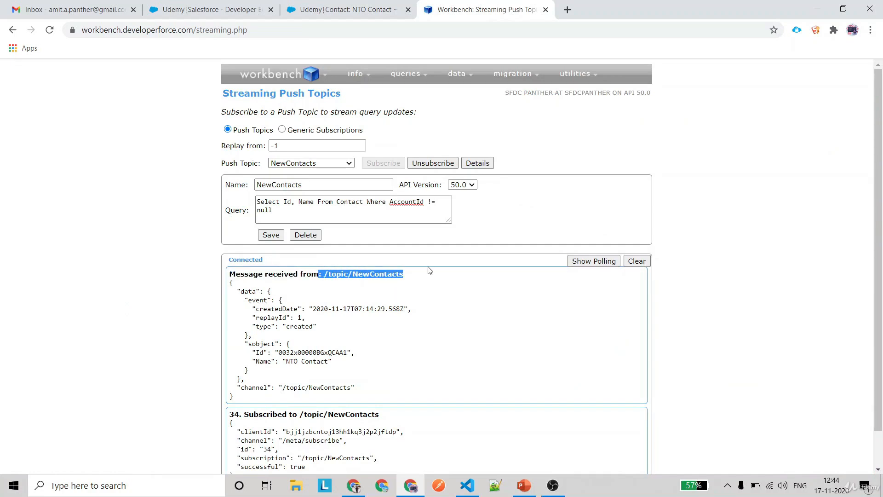
pyautogui.scroll(-2, 428, 268)
pyautogui.doubleClick(371, 232)
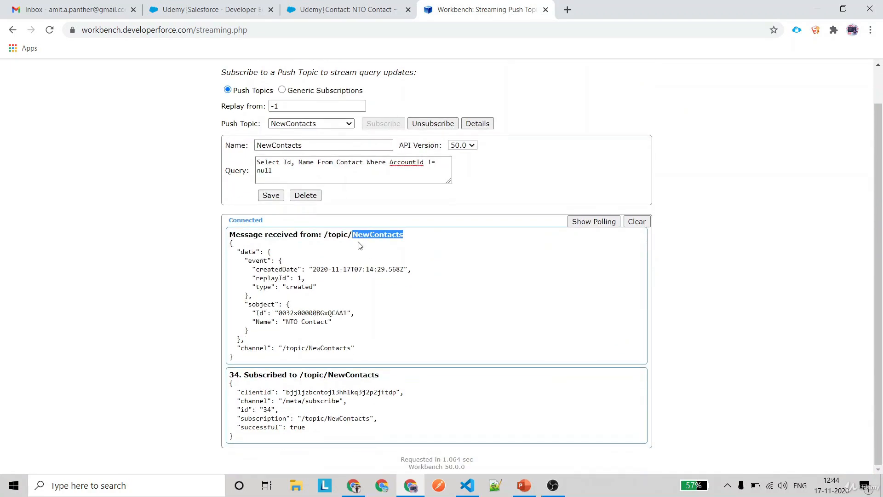
pyautogui.doubleClick(336, 235)
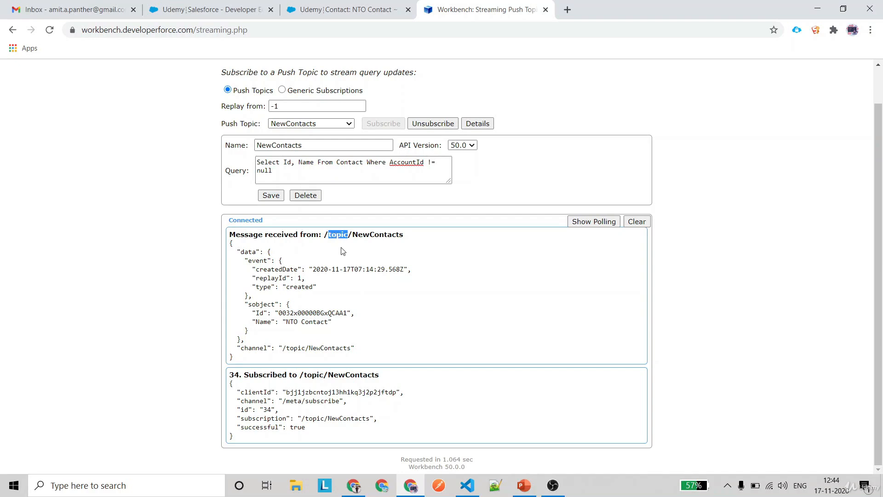
pyautogui.moveTo(283, 164); pyautogui.dragTo(317, 162)
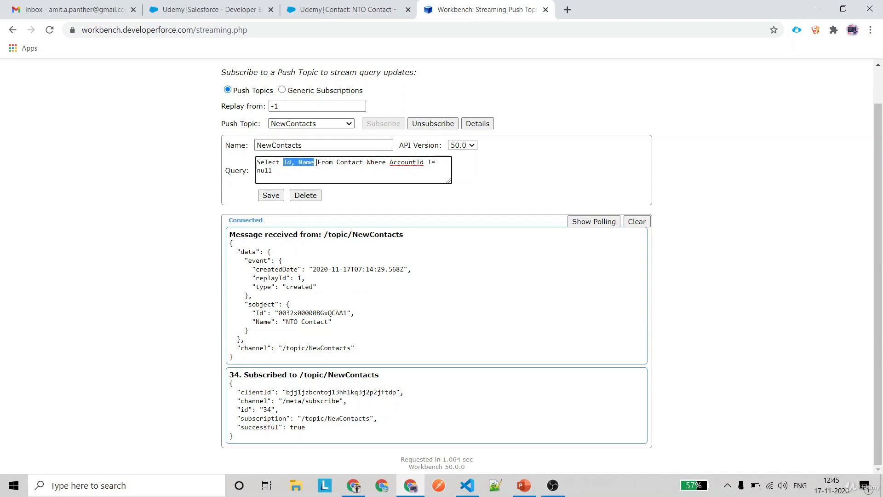
pyautogui.moveTo(251, 304); pyautogui.dragTo(347, 330)
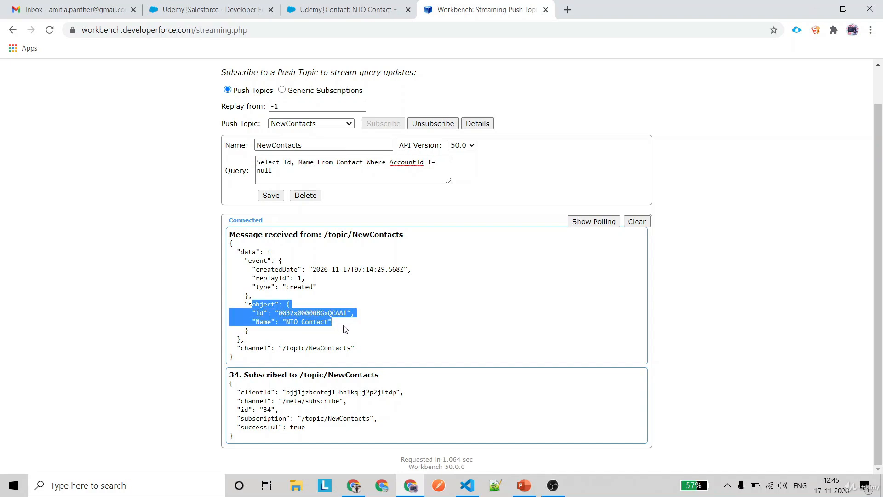
# Add AccountId and Account.Name to the query and save, hitting the unsupported-relationships error
pyautogui.click(314, 162)
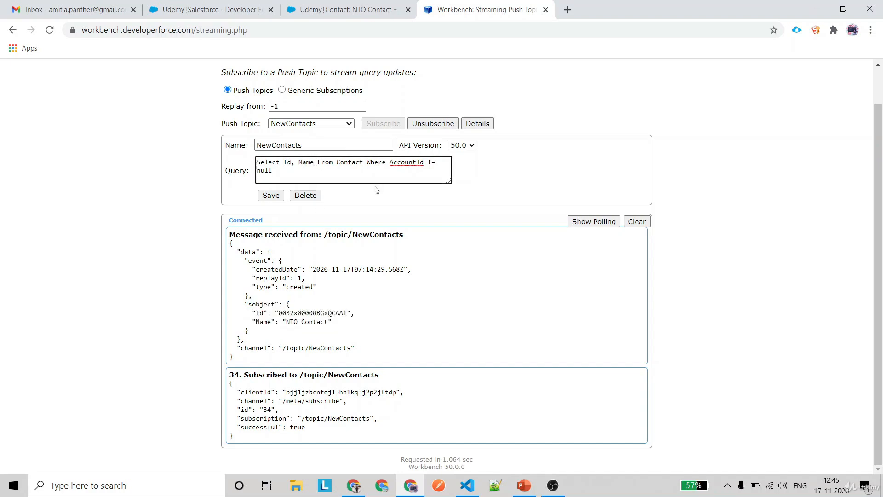
pyautogui.write(', AccountId')
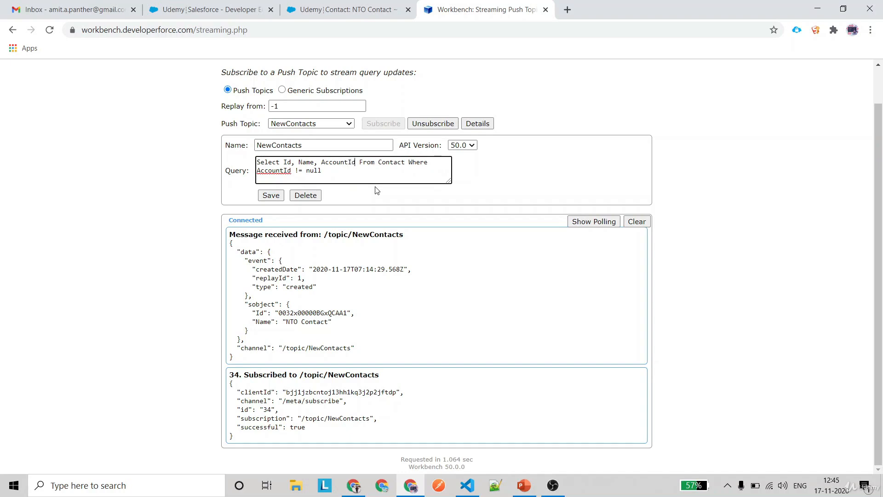
pyautogui.write(', Account.Name')
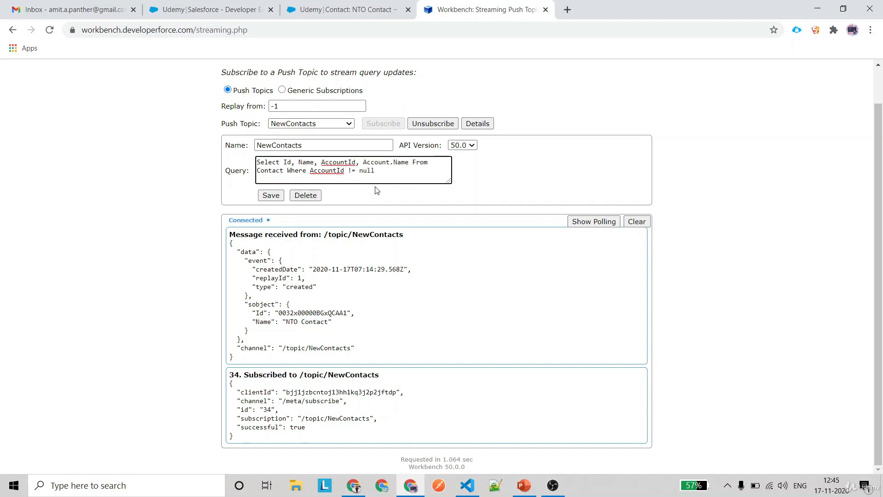
pyautogui.click(271, 195)
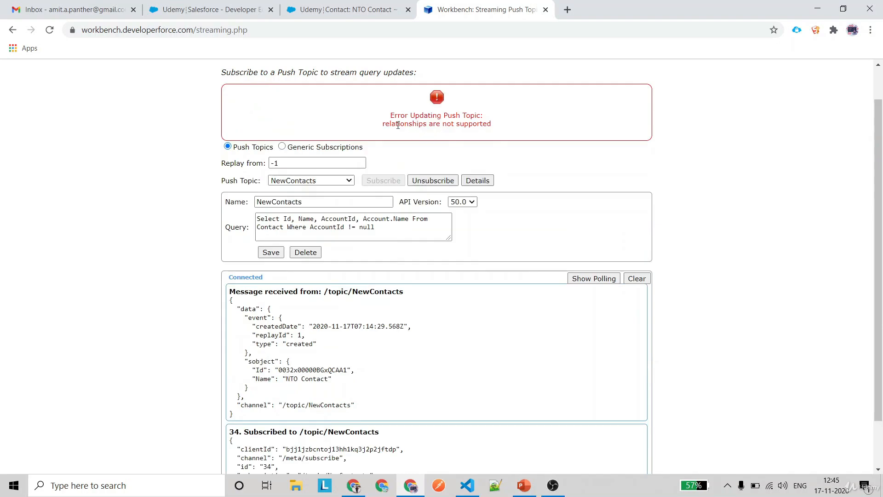
pyautogui.moveTo(375, 124); pyautogui.dragTo(509, 131)
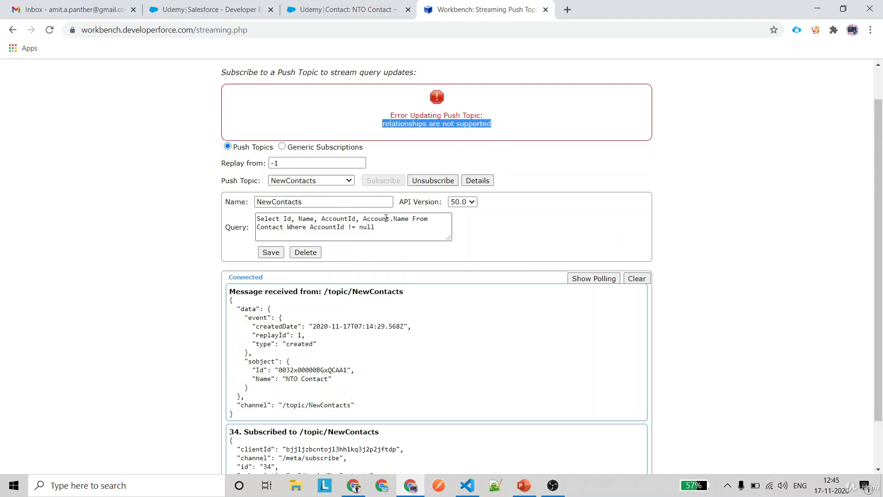
# Remove Account.Name and its comma so the query selects Id, Name, AccountId
pyautogui.doubleClick(365, 219)
pyautogui.press('BackSpace')
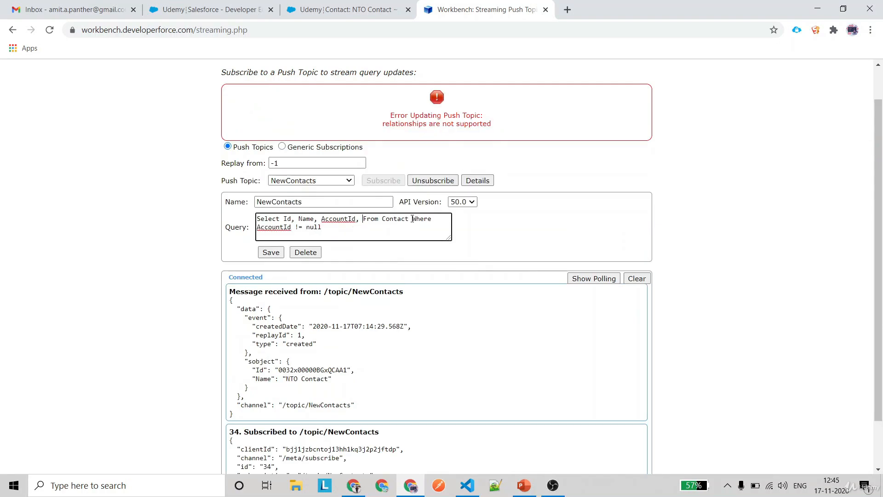
pyautogui.press('BackSpace')
pyautogui.press('BackSpace')
# Save the corrected query, confirm Push Topic Updated Successfully, and clone the NTO Contact record
pyautogui.click(271, 252)
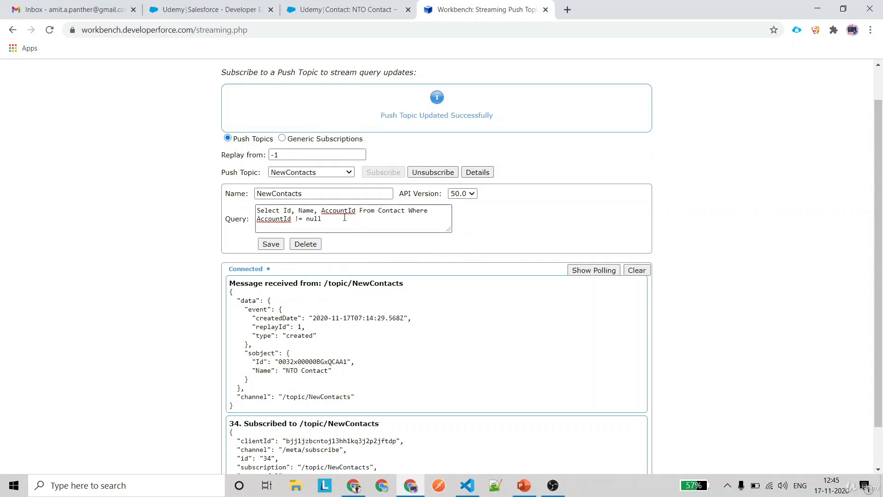
pyautogui.moveTo(382, 116); pyautogui.dragTo(505, 119)
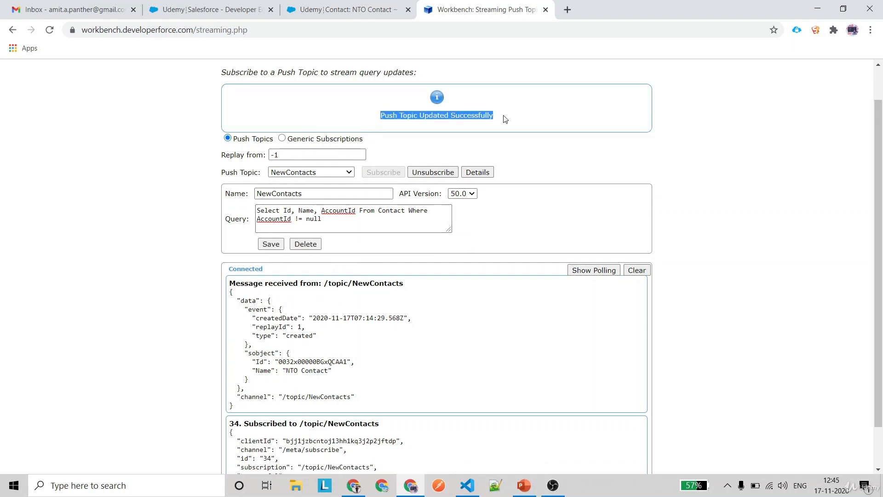
pyautogui.click(315, 13)
pyautogui.click(423, 227)
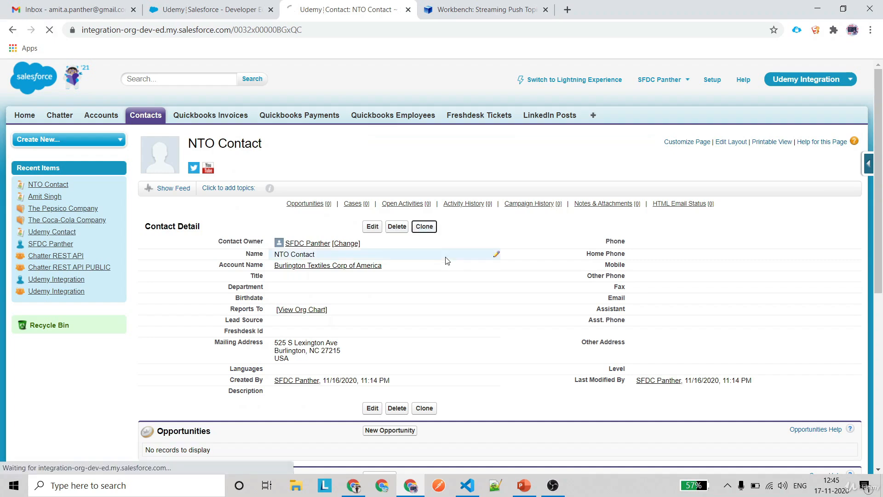
pyautogui.click(480, 14)
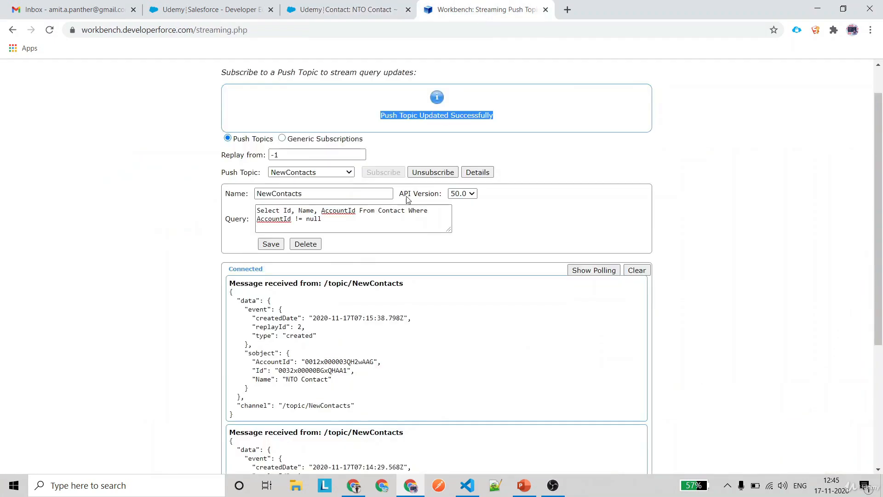
pyautogui.moveTo(325, 283); pyautogui.dragTo(434, 286)
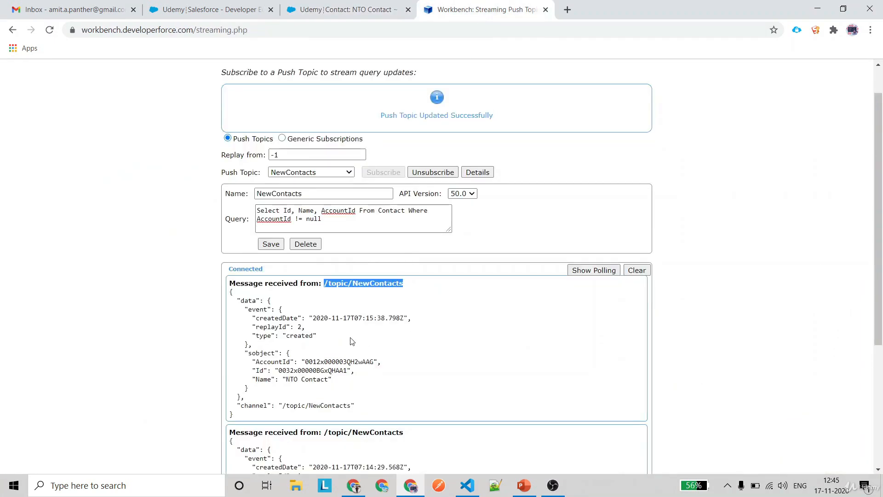
pyautogui.moveTo(254, 358); pyautogui.dragTo(356, 381)
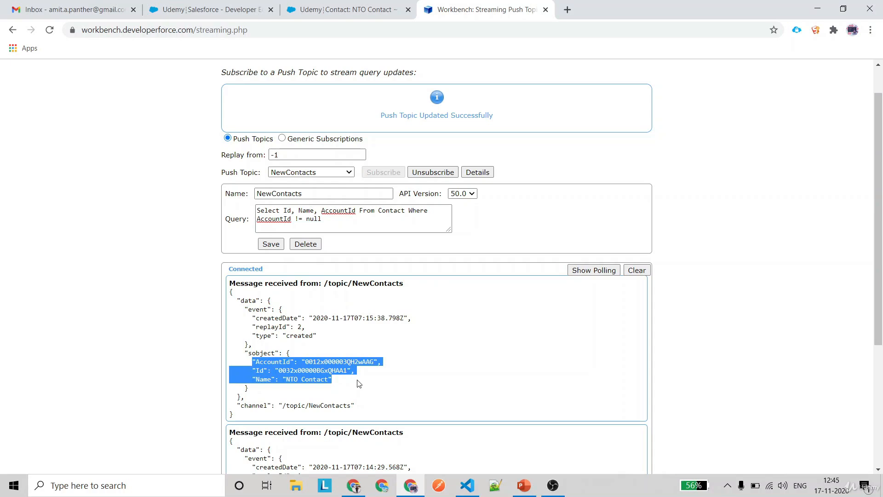
pyautogui.click(333, 380)
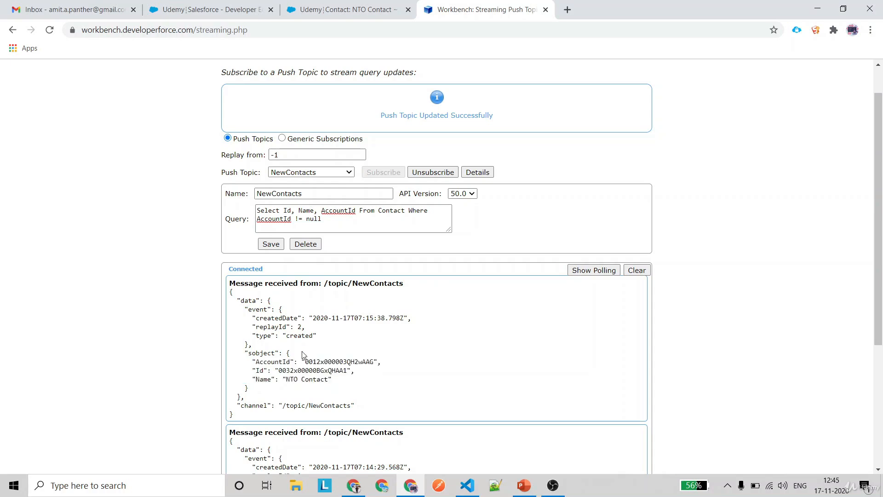
pyautogui.click(284, 211)
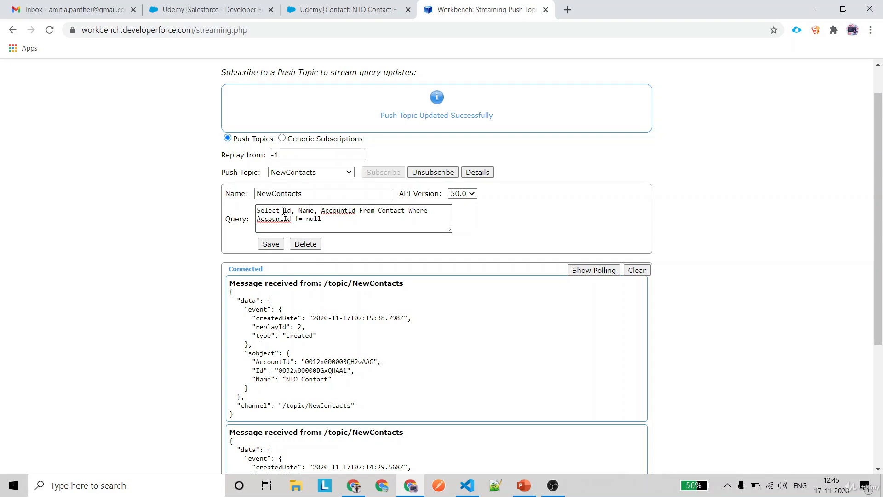
pyautogui.moveTo(284, 211); pyautogui.dragTo(355, 210)
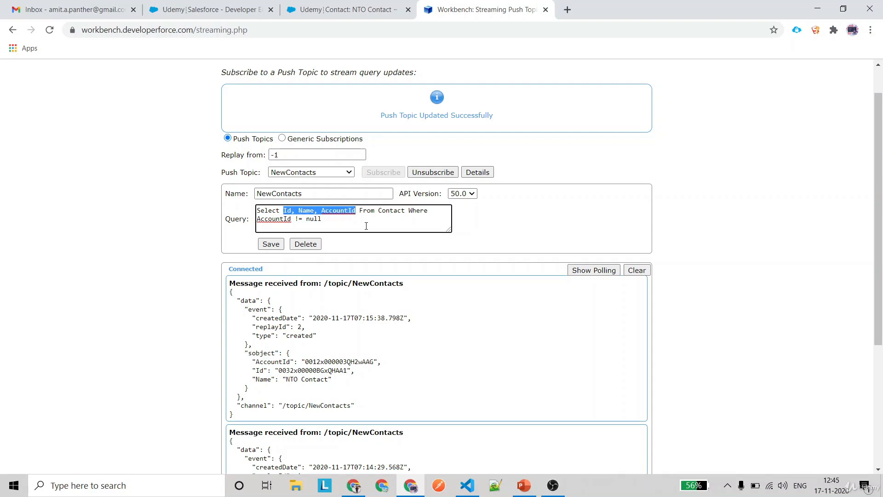
pyautogui.click(366, 220)
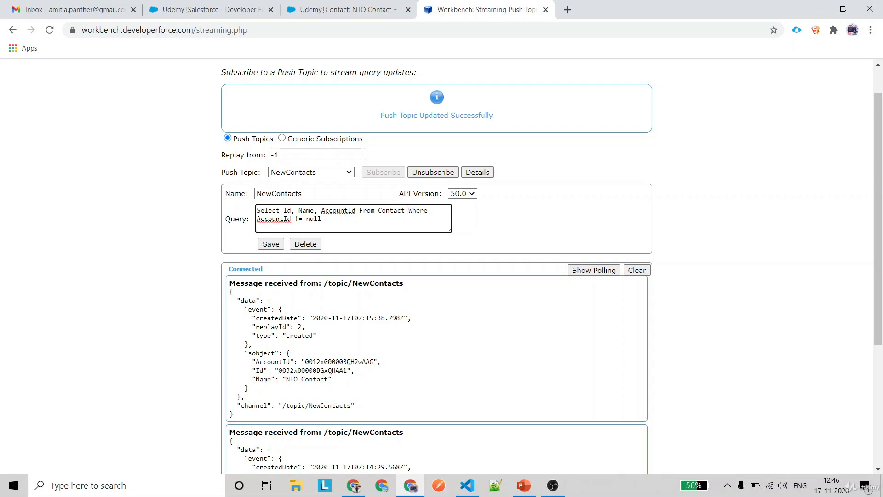
pyautogui.moveTo(408, 211); pyautogui.dragTo(419, 220)
pyautogui.click(419, 219)
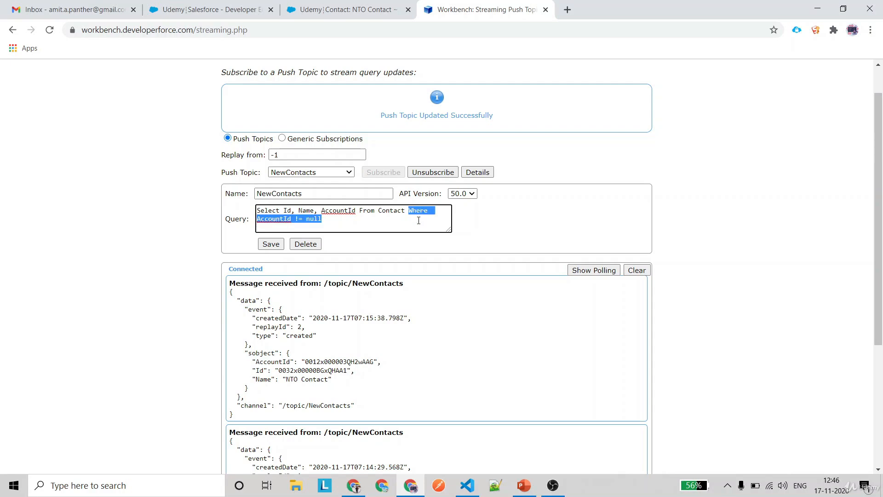
pyautogui.click(386, 225)
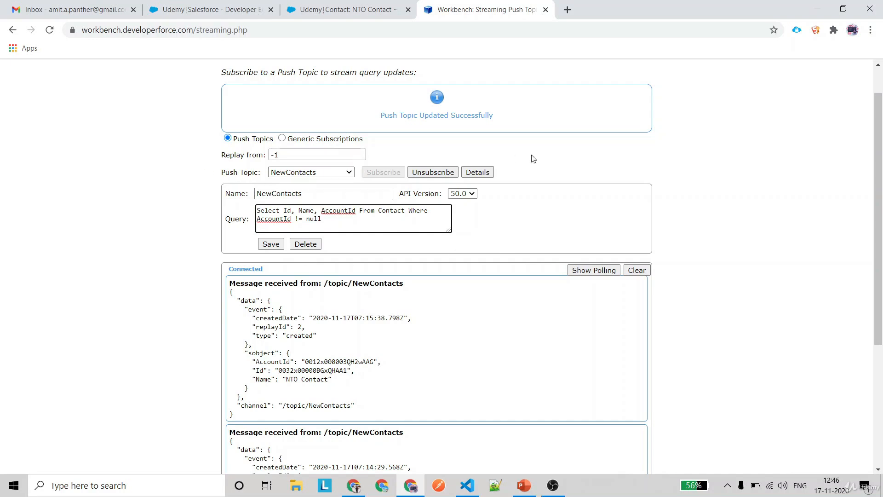
pyautogui.scroll(-1, 503, 223)
pyautogui.scroll(2, 504, 225)
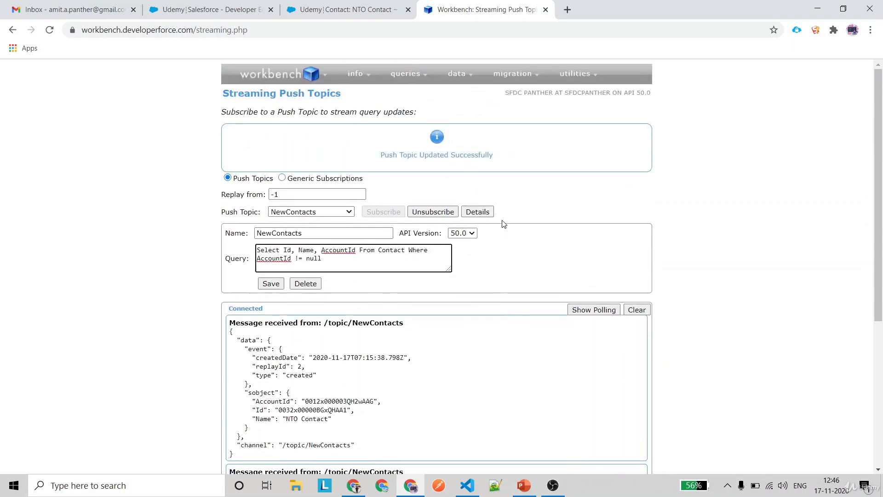